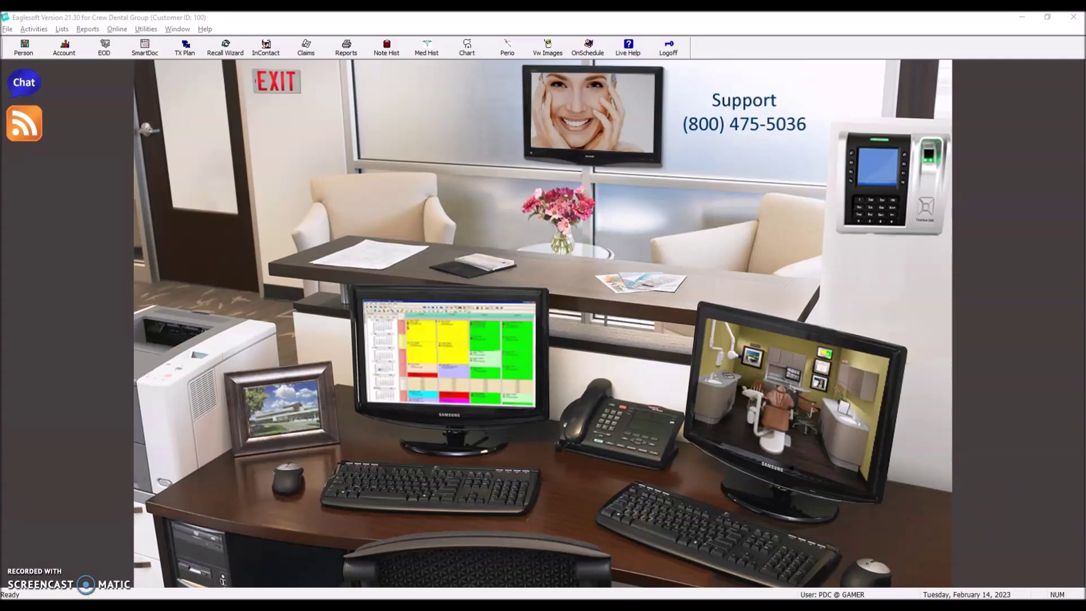
- Close the screen-recorder tab in Edge and highlight the opening phrase of the group's 21.30 post
key("alt+Tab")
left_click(227, 19)
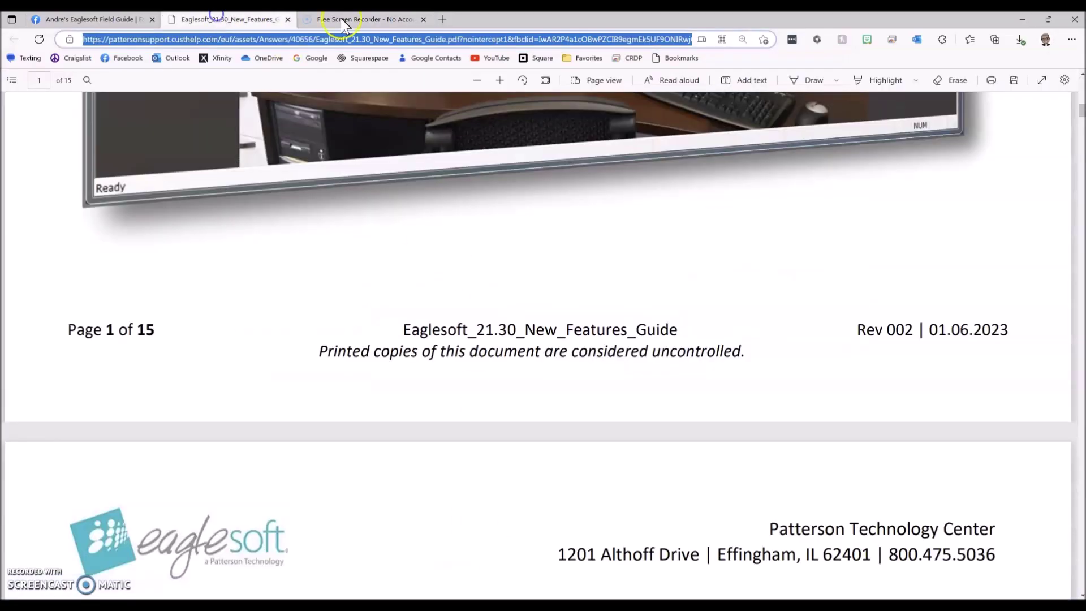
left_click(423, 19)
left_click(109, 20)
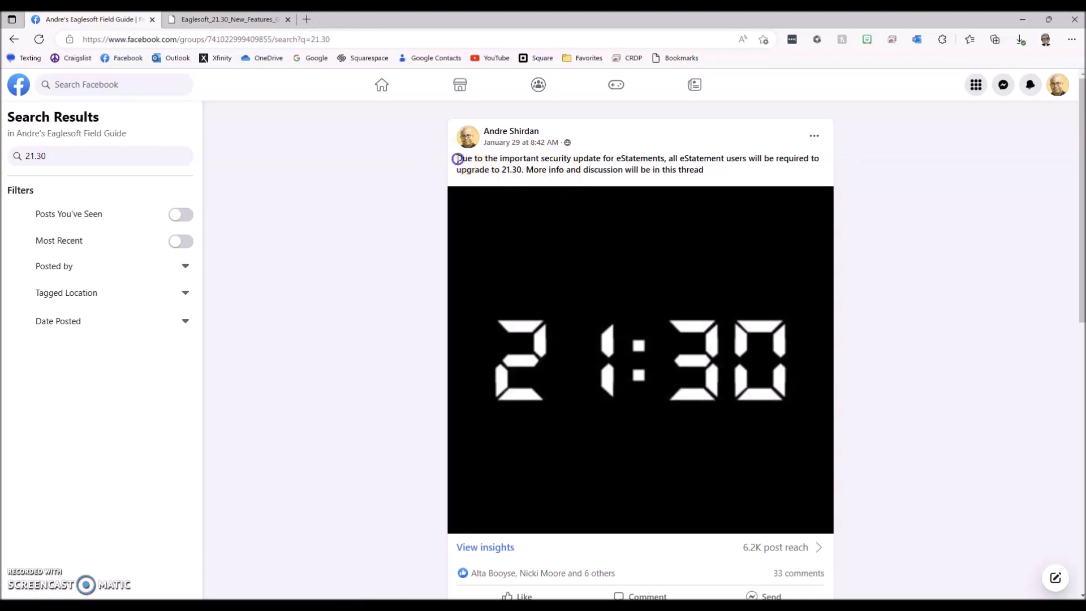
left_click_drag(457, 158, 664, 164)
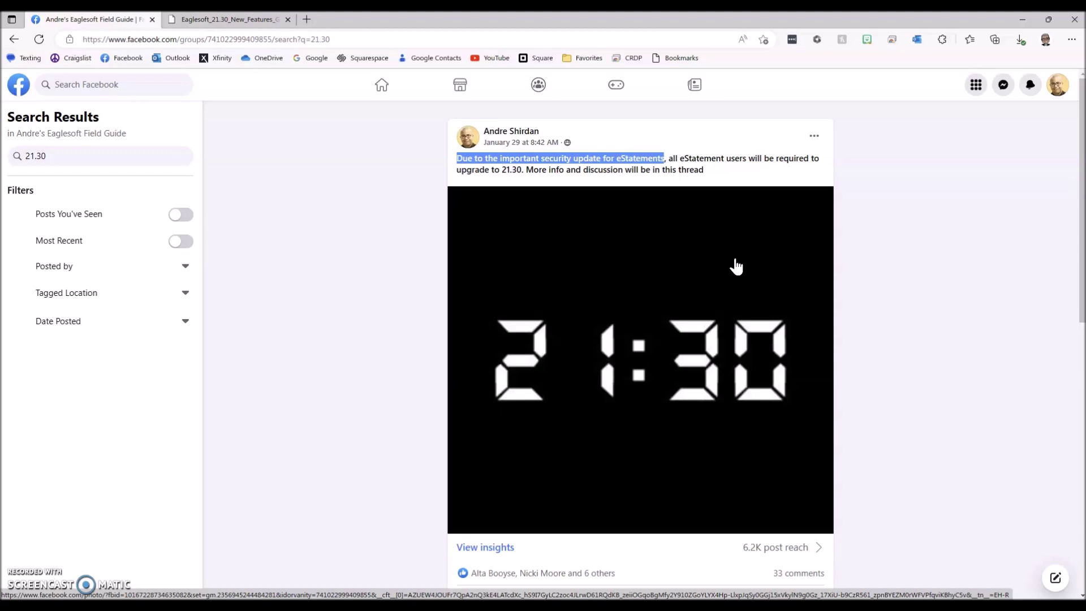
left_click(229, 19)
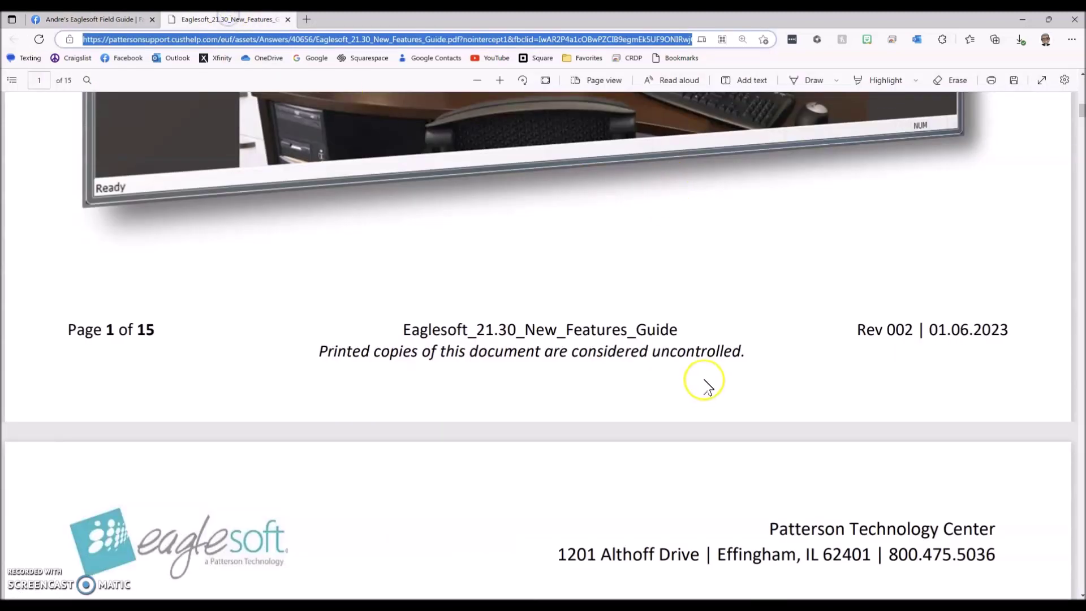
- Scroll the 21.30 guide to page 3 and highlight 'Enhancements' in the ePrescription Clinician heading
scroll(704, 380, "down", 5)
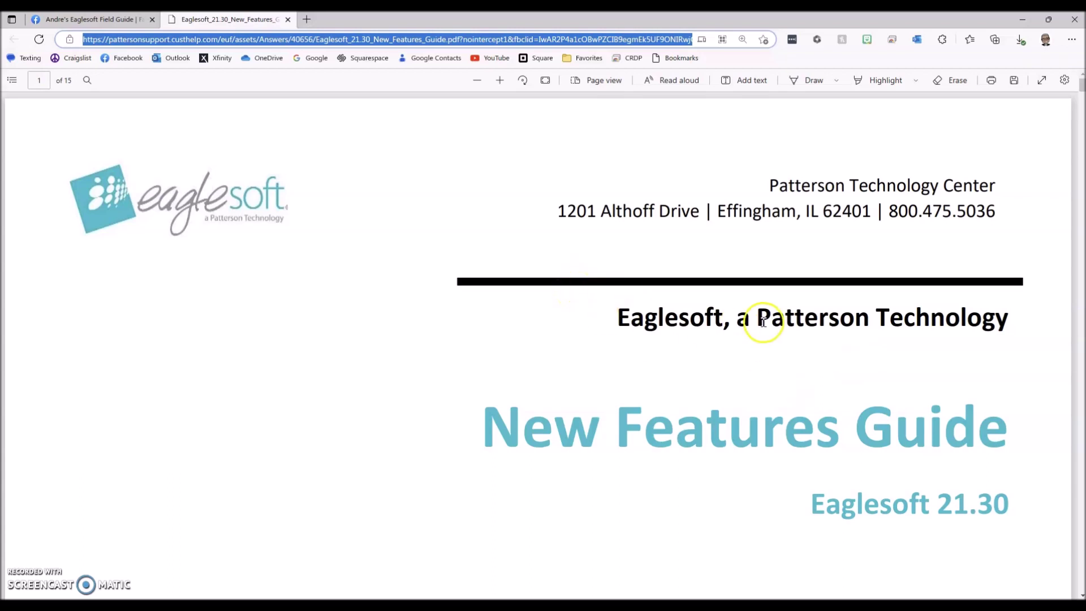
scroll(806, 446, "down", 10)
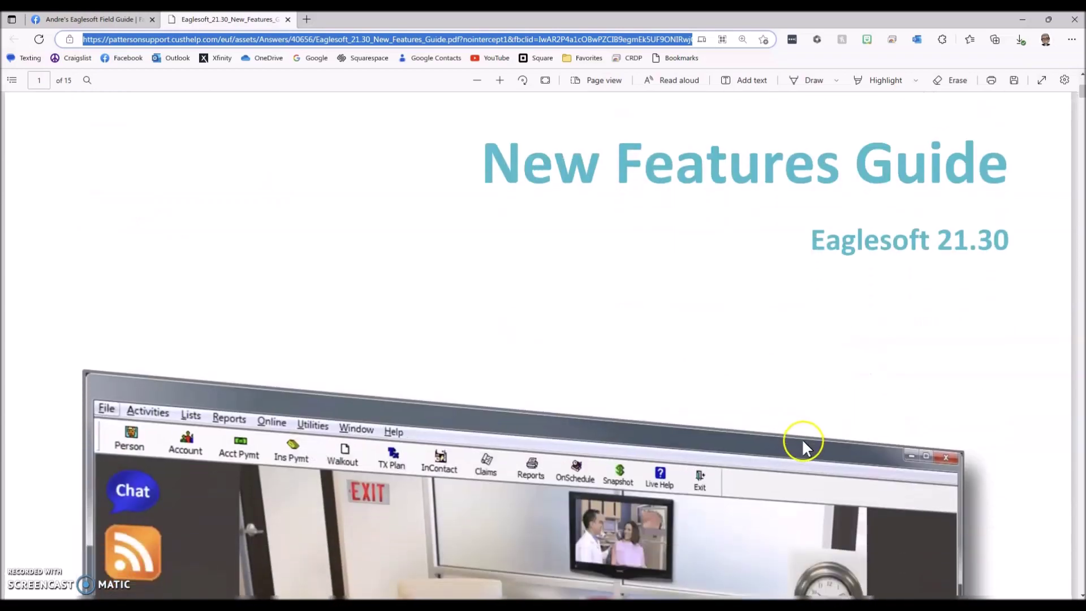
scroll(809, 421, "down", 15)
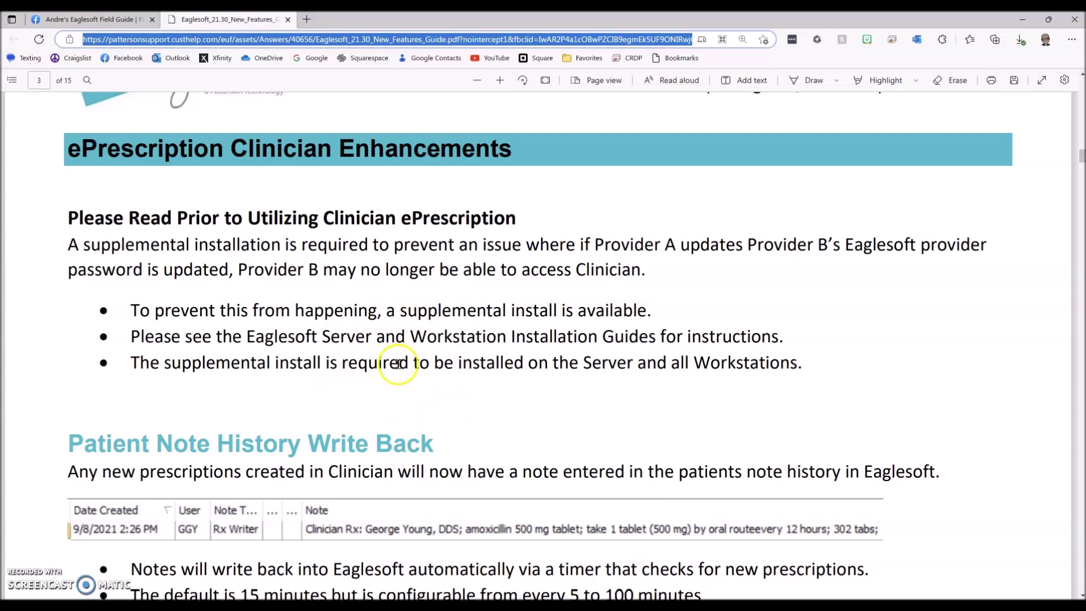
left_click_drag(333, 148, 505, 146)
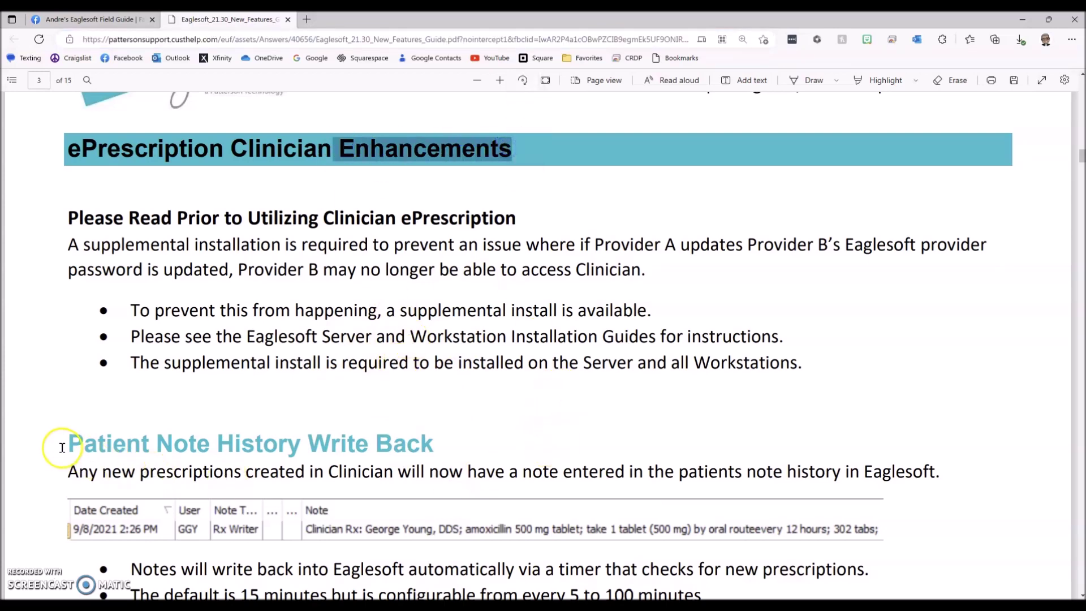
- Highlight the 'Patient Note History Write Back' heading, then continue down the guide
left_click_drag(62, 448, 436, 437)
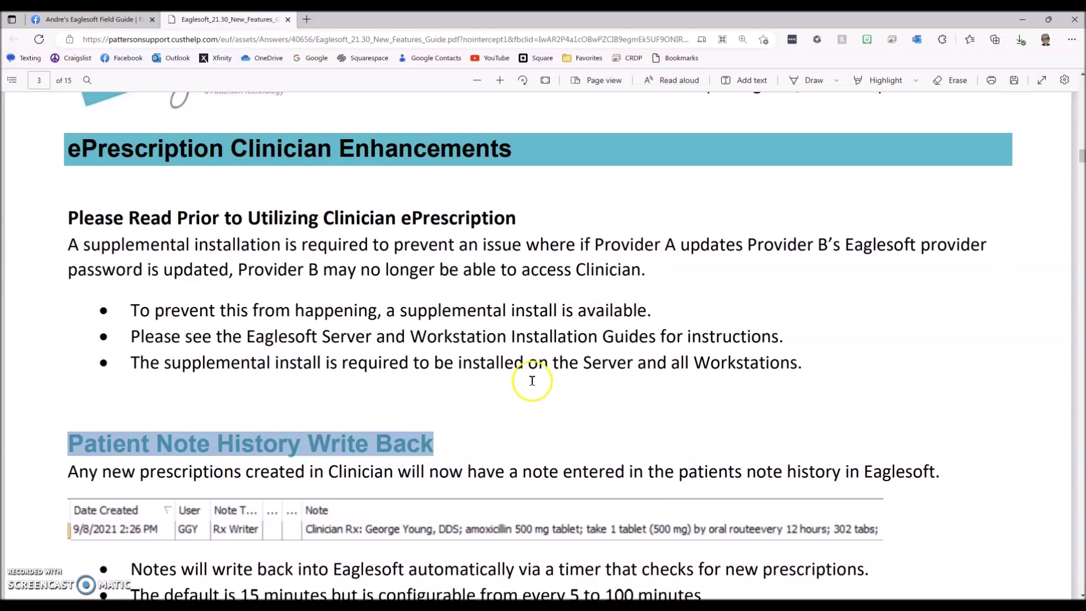
scroll(532, 381, "down", 10)
- On page 4, highlight 'expiring Provider Passwords' in the alerts heading and minimize the browser
scroll(703, 358, "down", 8)
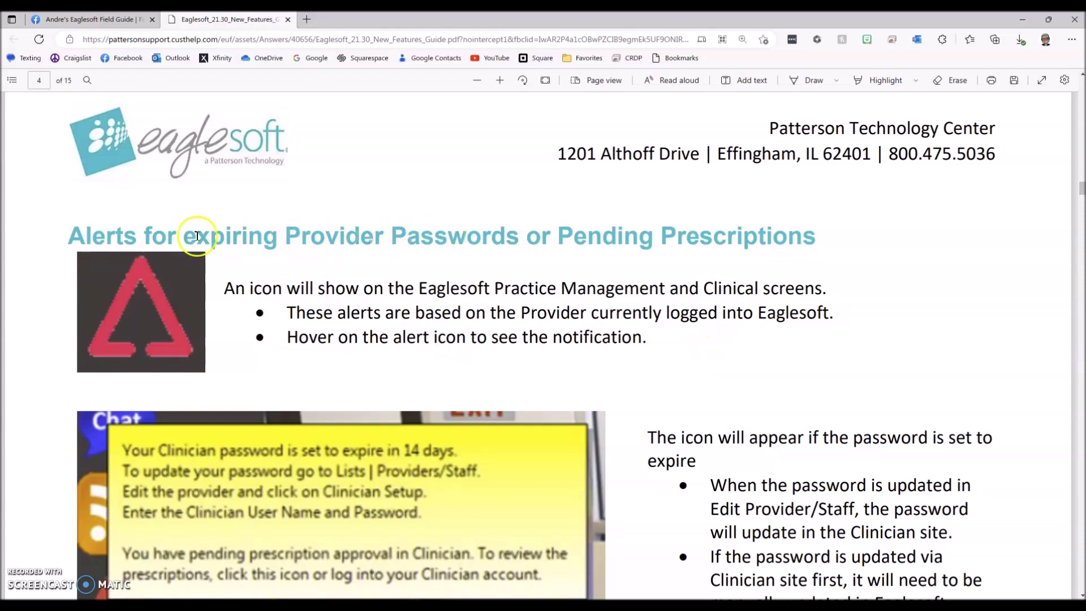
left_click_drag(182, 235, 518, 235)
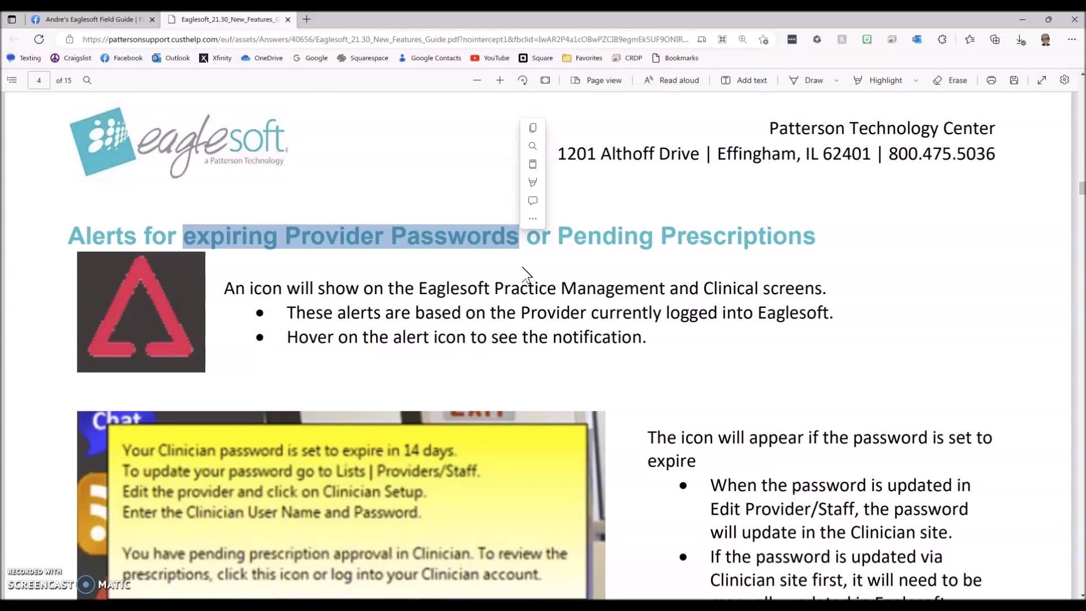
left_click(1022, 19)
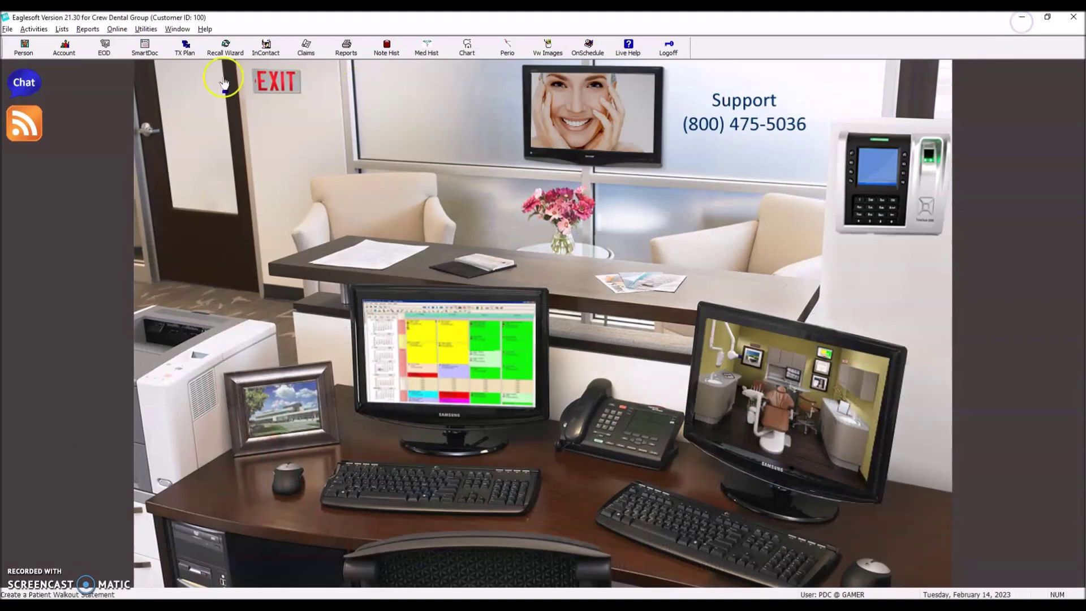
- Open the hygienist's record for editing from Lists > Providers / Staff and move its dialog left
left_click(62, 30)
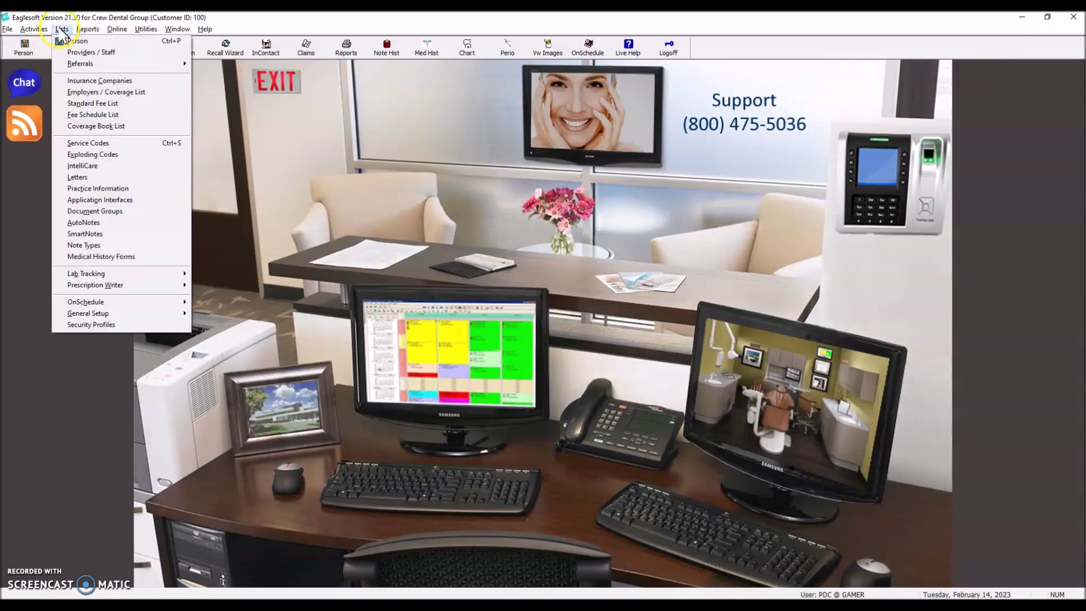
left_click(90, 52)
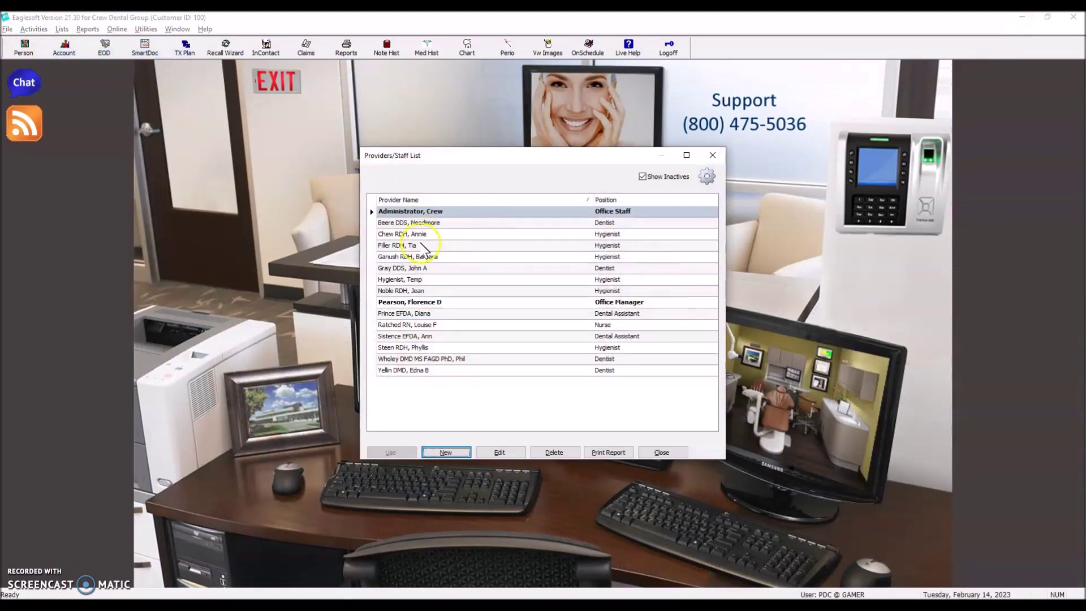
left_click(441, 235)
left_click(508, 452)
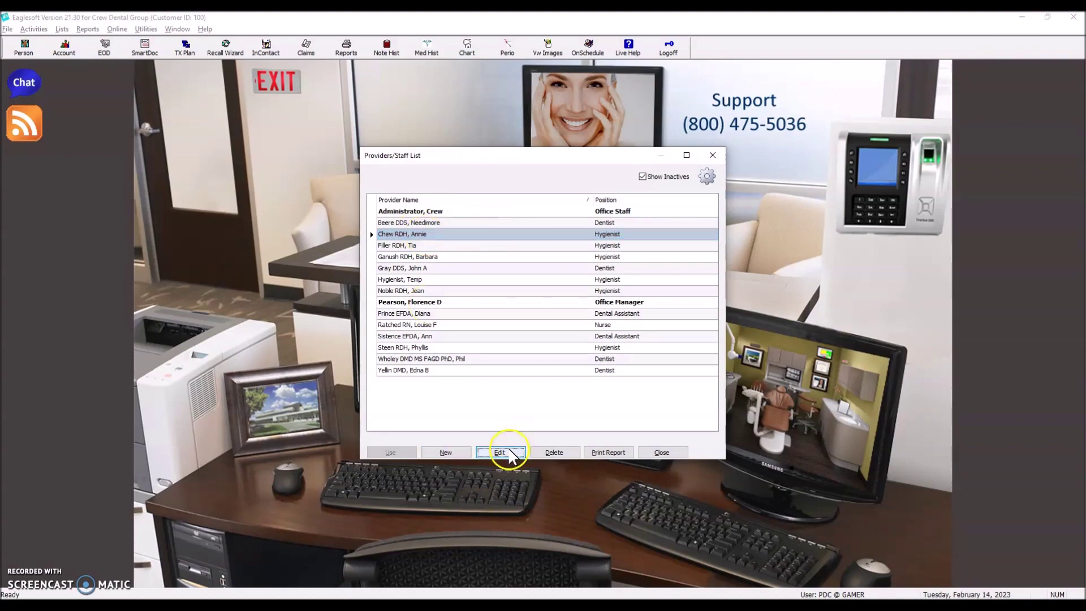
left_click_drag(583, 119, 464, 133)
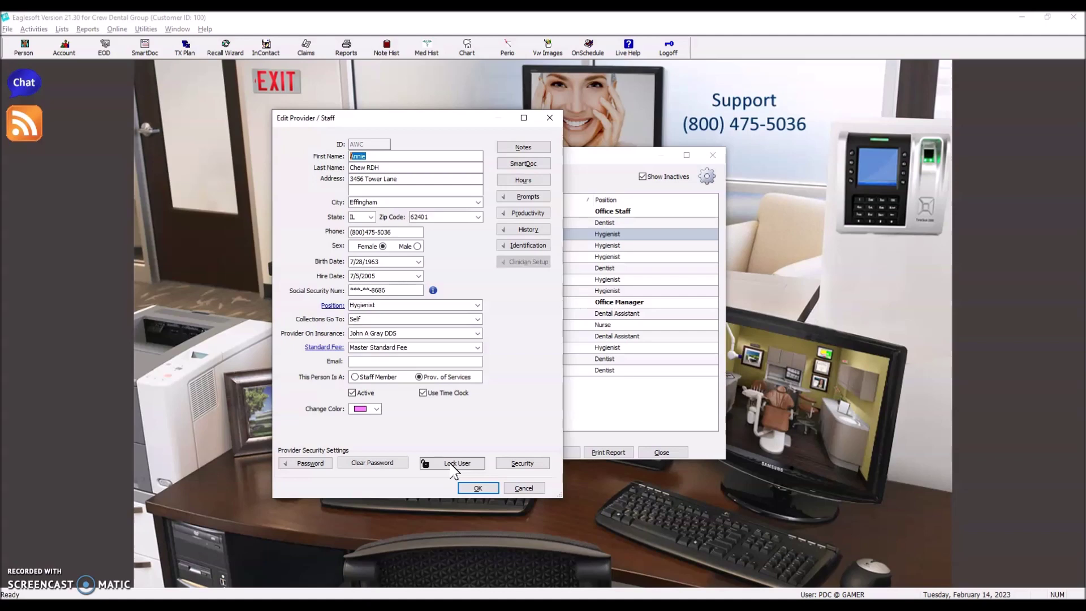
left_click(451, 464)
- Close the provider editor and set Maximum Failed Password Attempts to 5 in password security settings
left_click(549, 117)
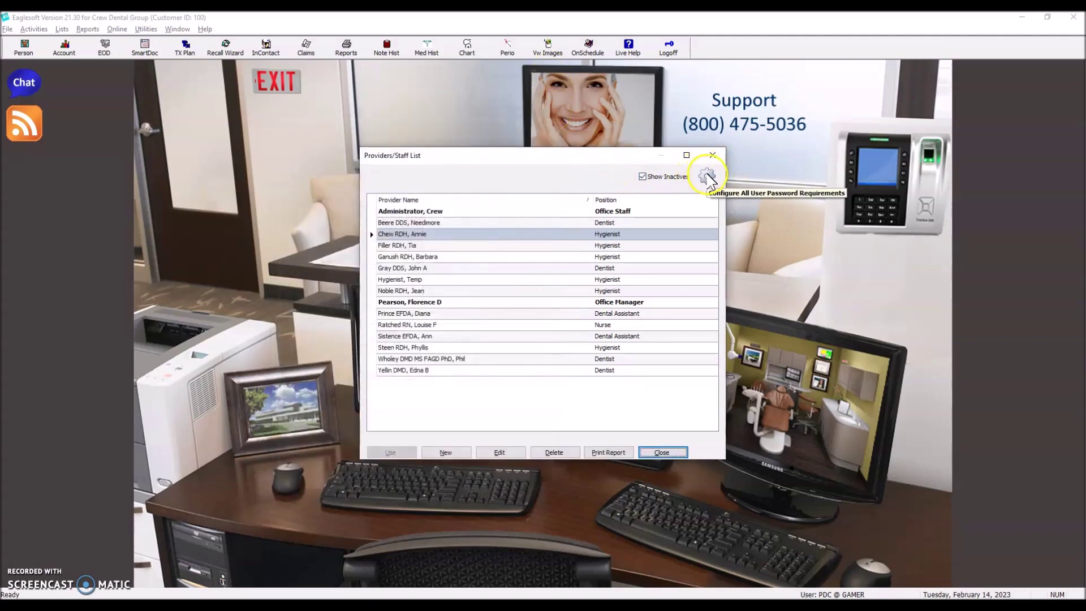
left_click(706, 177)
left_click_drag(127, 34, 545, 265)
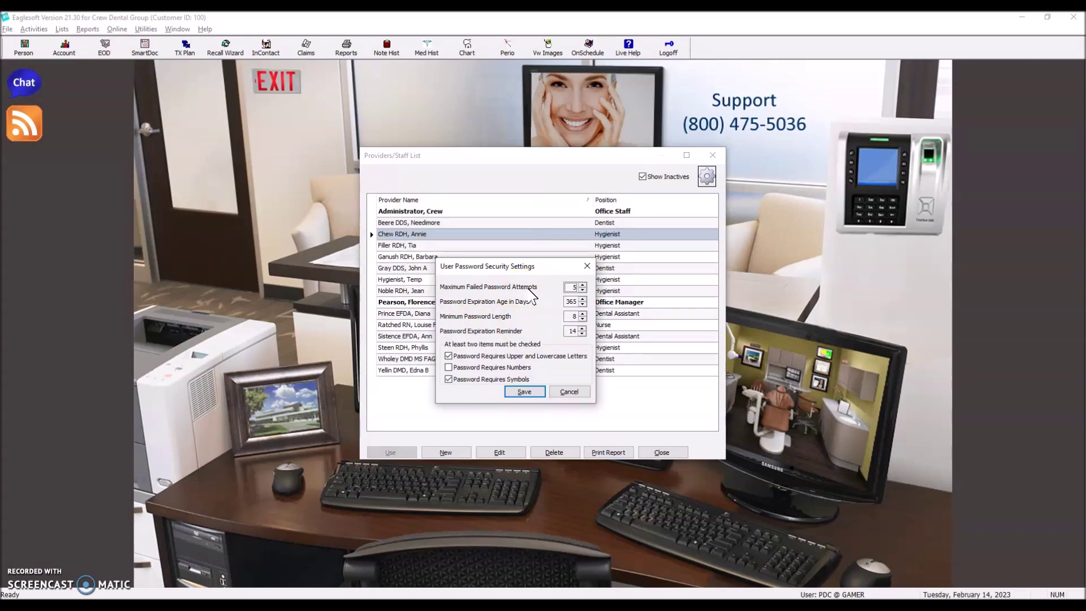
left_click(574, 288)
type("5")
- Adjust the Minimum Password Length spin arrows toward 8
left_click(583, 299)
left_click(571, 302)
left_click(571, 304)
left_click(582, 313)
- Cancel the User Password Security Settings dialog without saving the changes
left_click(570, 392)
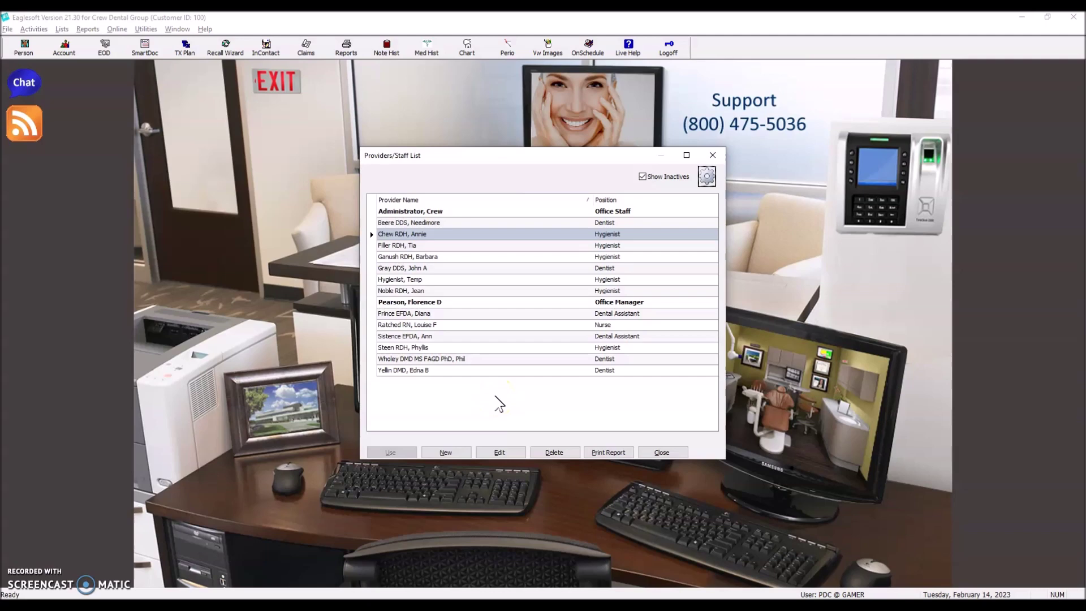
- Close the staff list, then review and close front-office Printer Administration (all Microsoft Print to PDF)
left_click(712, 154)
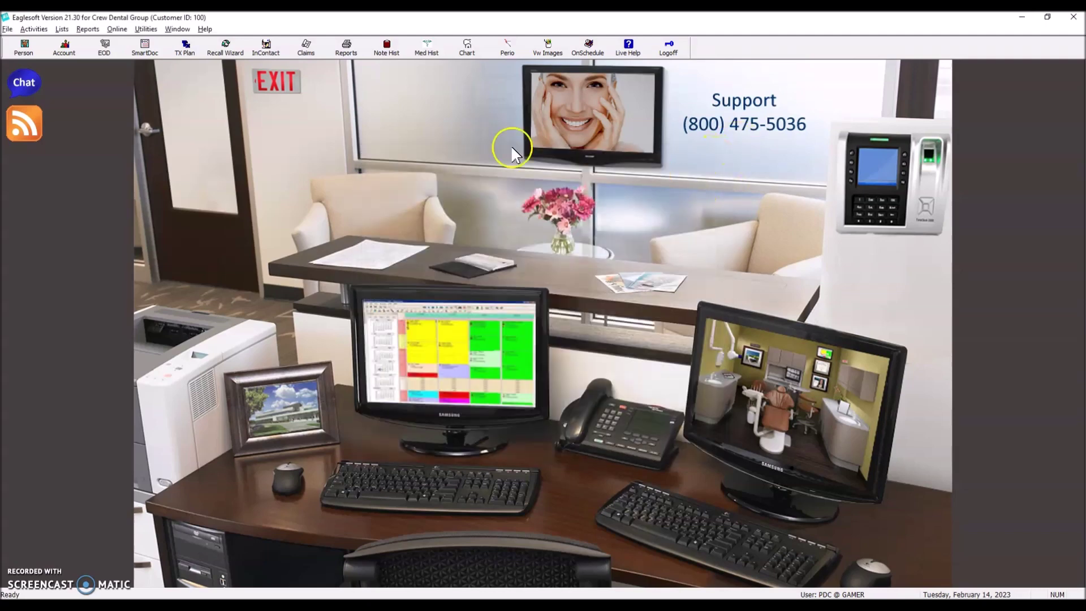
left_click(7, 28)
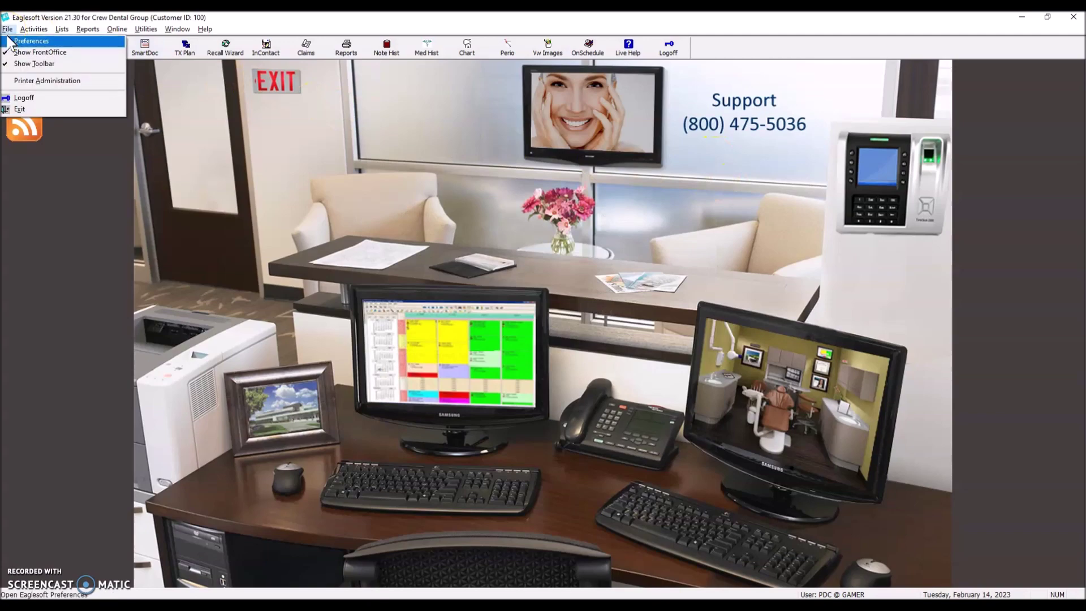
left_click(49, 81)
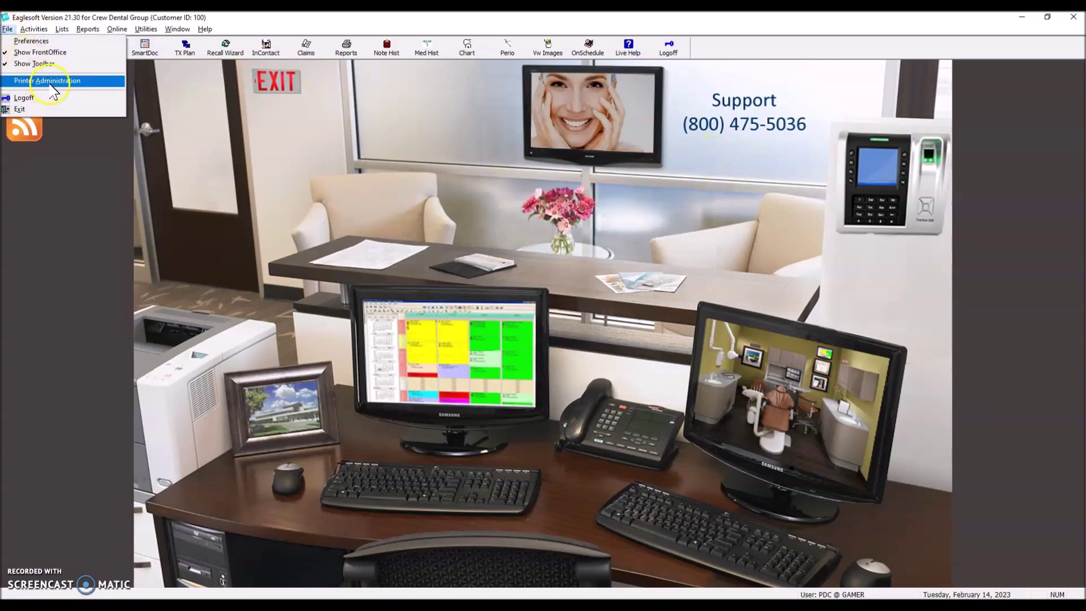
left_click_drag(226, 43, 473, 82)
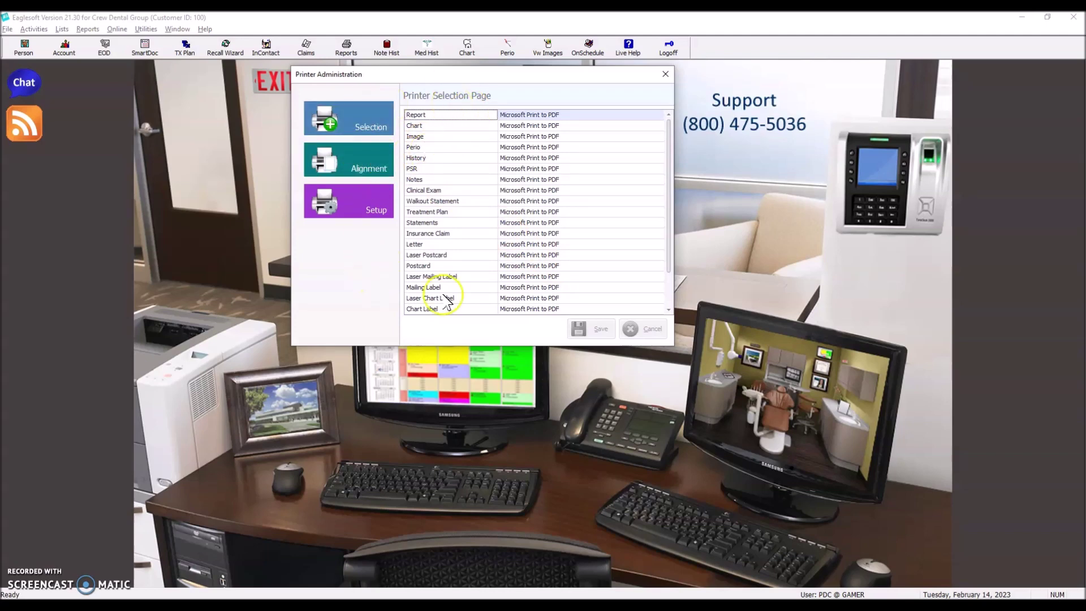
left_click(664, 74)
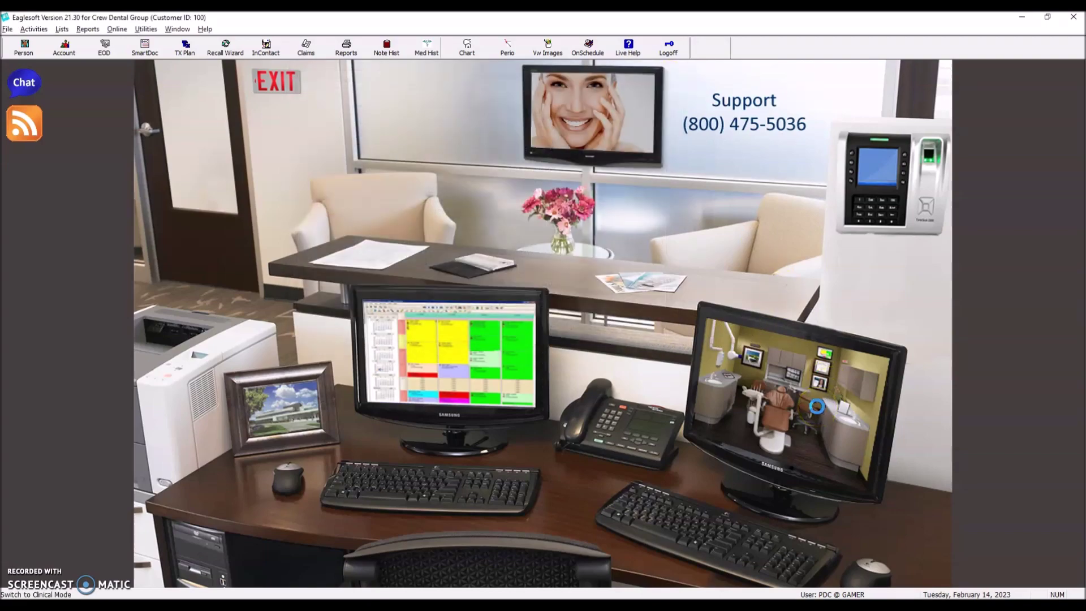
- Switch to the clinical operatory screen and open its Printer Administration to check each document's printer
left_click(795, 406)
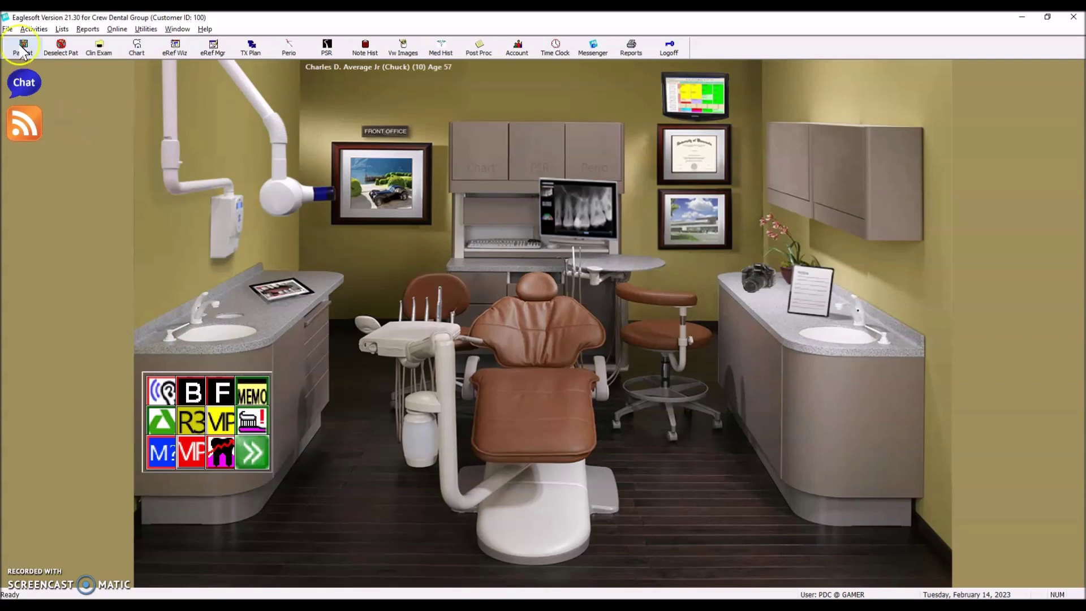
left_click(8, 29)
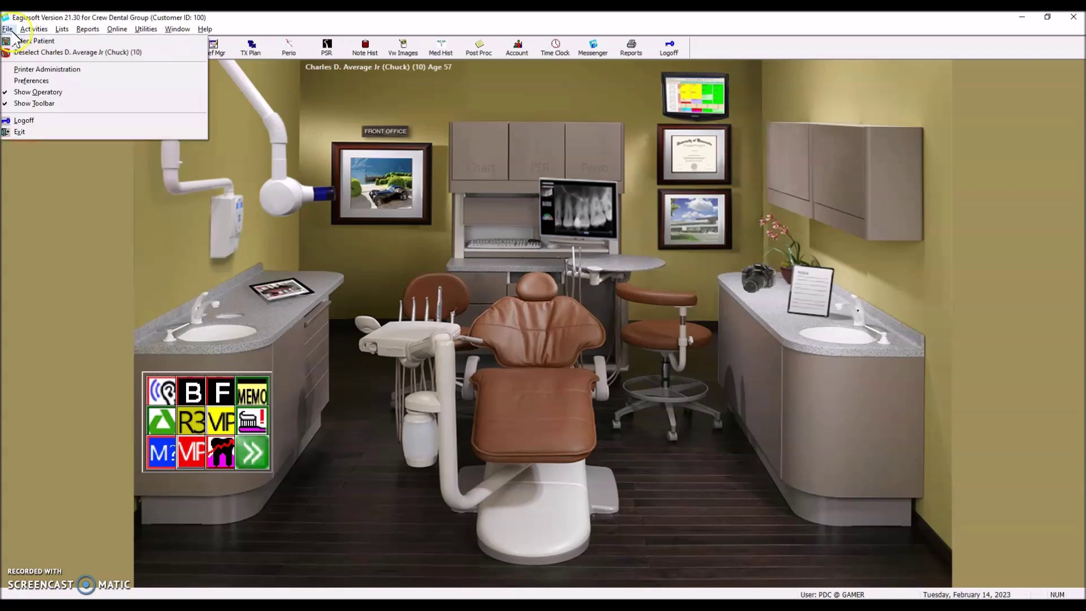
left_click(39, 69)
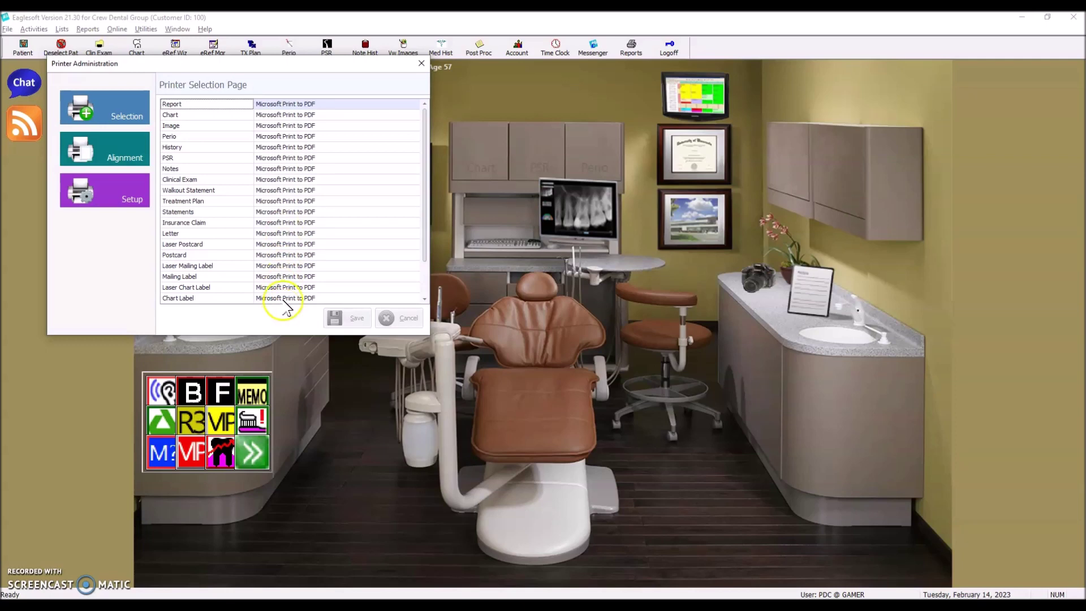
left_click(259, 394)
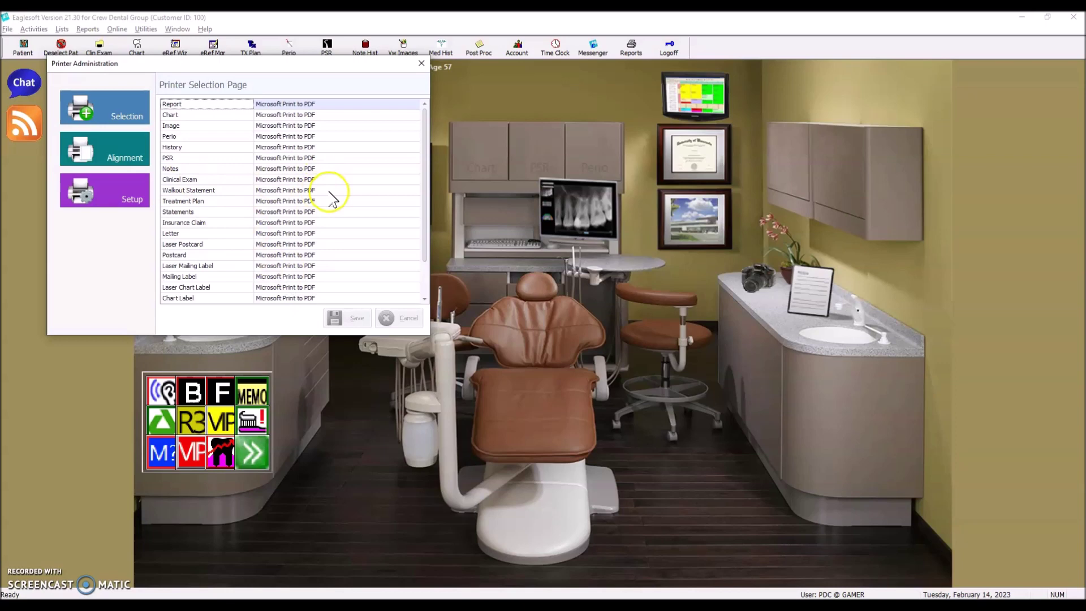
- Close clinical Printer Administration, return to the front-office screen, and switch back to the guide
left_click(423, 62)
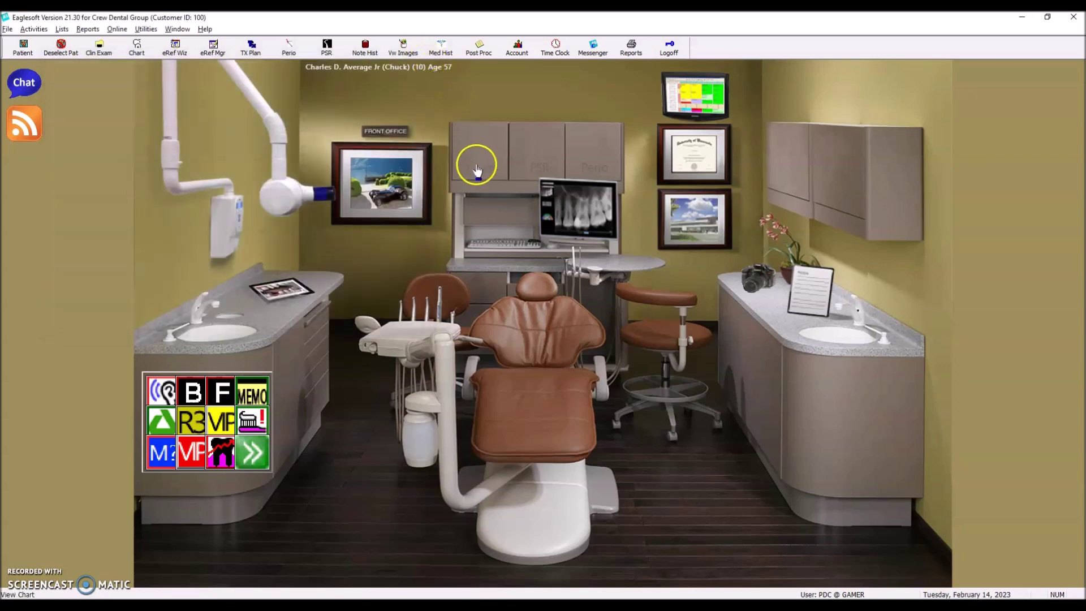
left_click(395, 136)
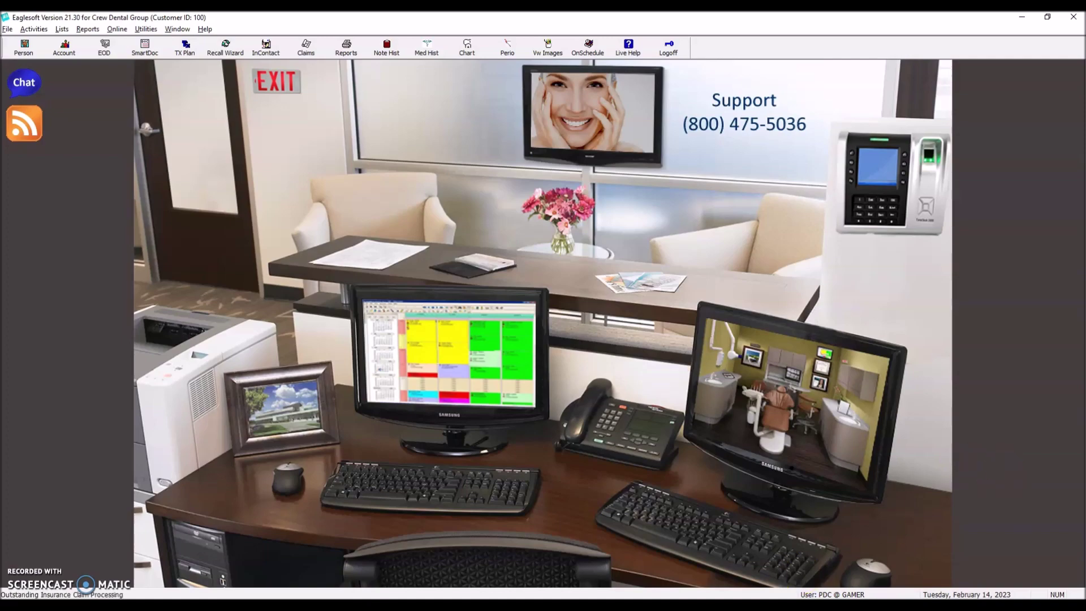
key("alt+Tab")
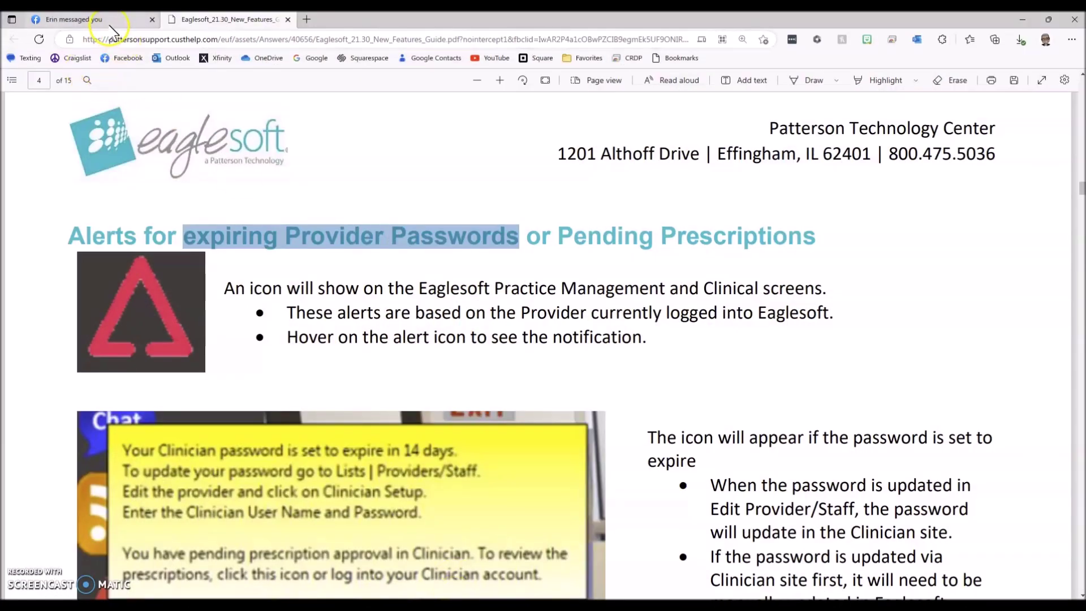
- Leave the Facebook group results tab and return to the Eaglesoft_21.30_New_Features_Guide PDF at page 1 of 15
left_click(109, 21)
left_click(927, 278)
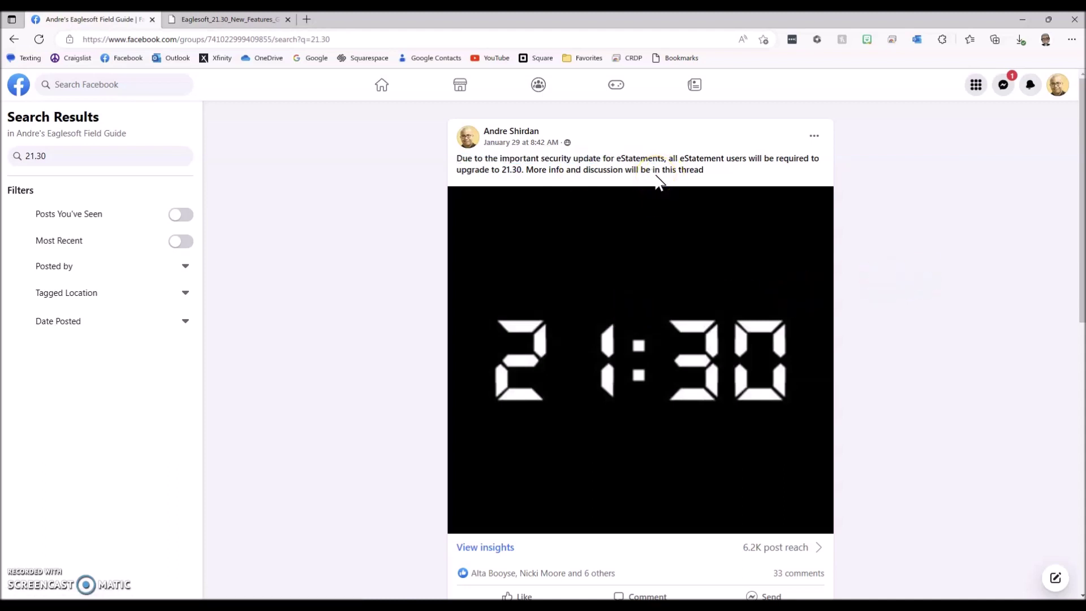
left_click(242, 23)
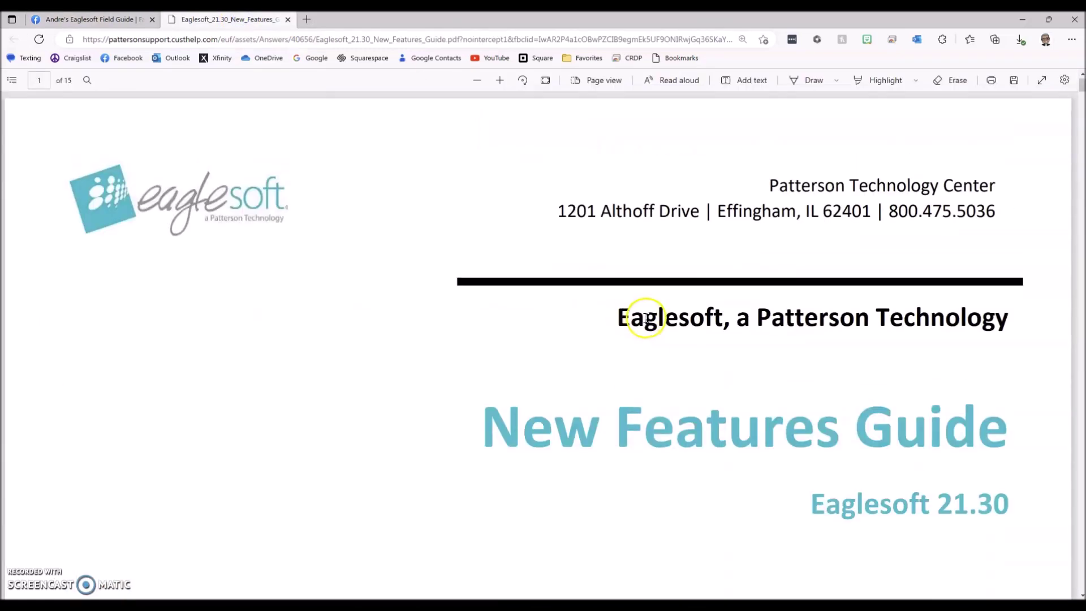